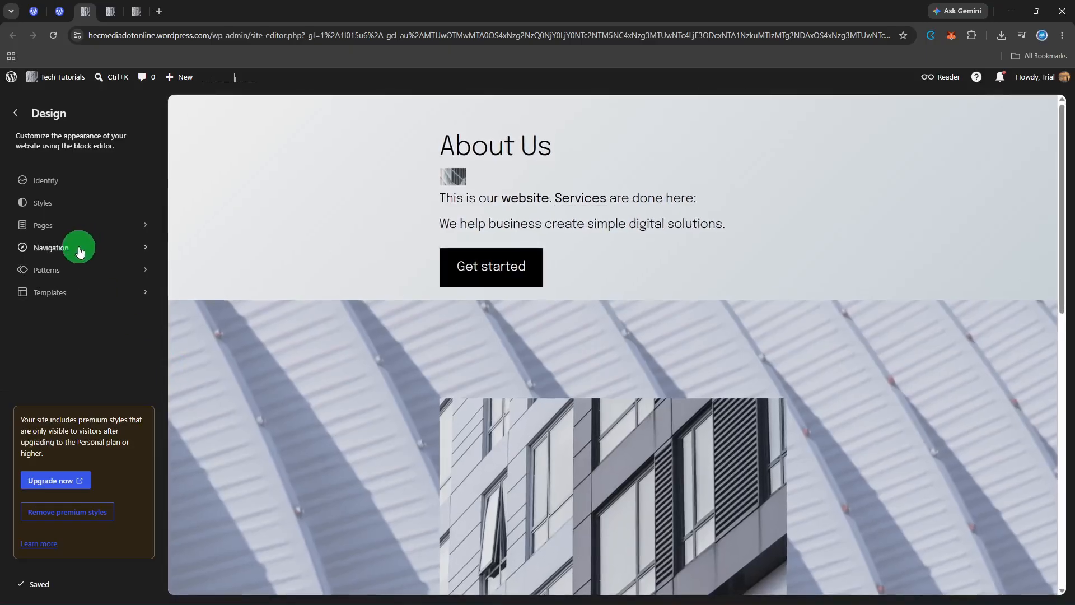
Open the header template part from the site's patterns for editing and select its Navigation block.
{"action": "left_click", "coordinate": [71, 275]}
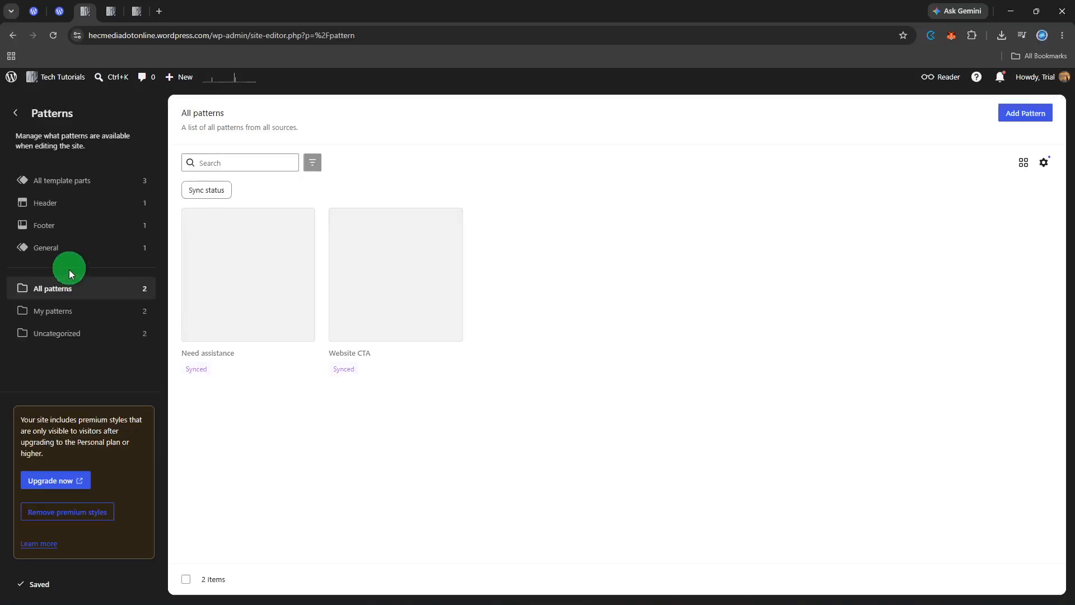
{"action": "left_click", "coordinate": [76, 202]}
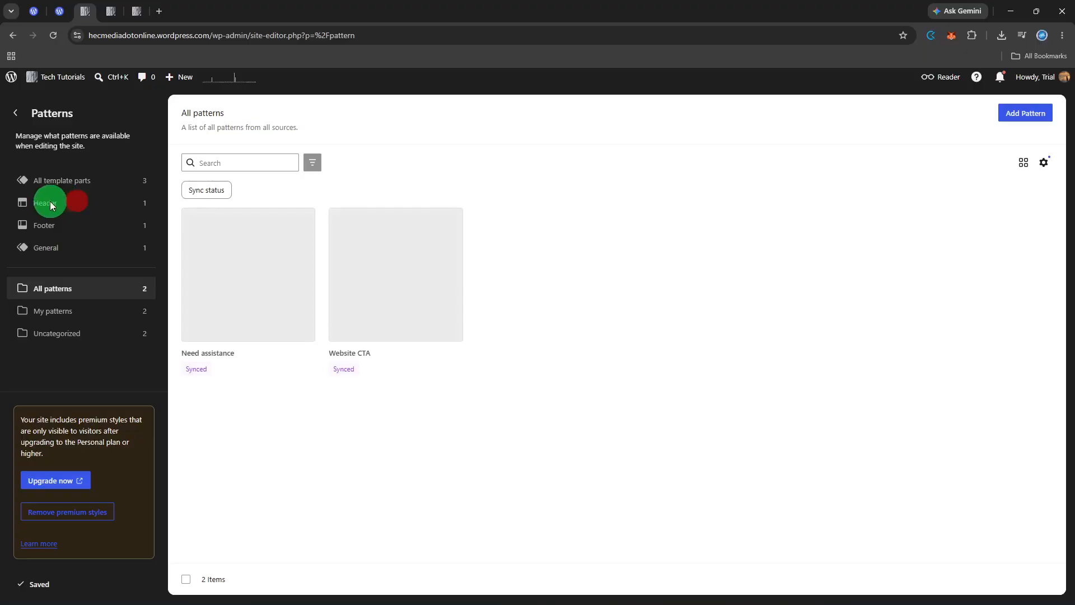
{"action": "left_click", "coordinate": [46, 206]}
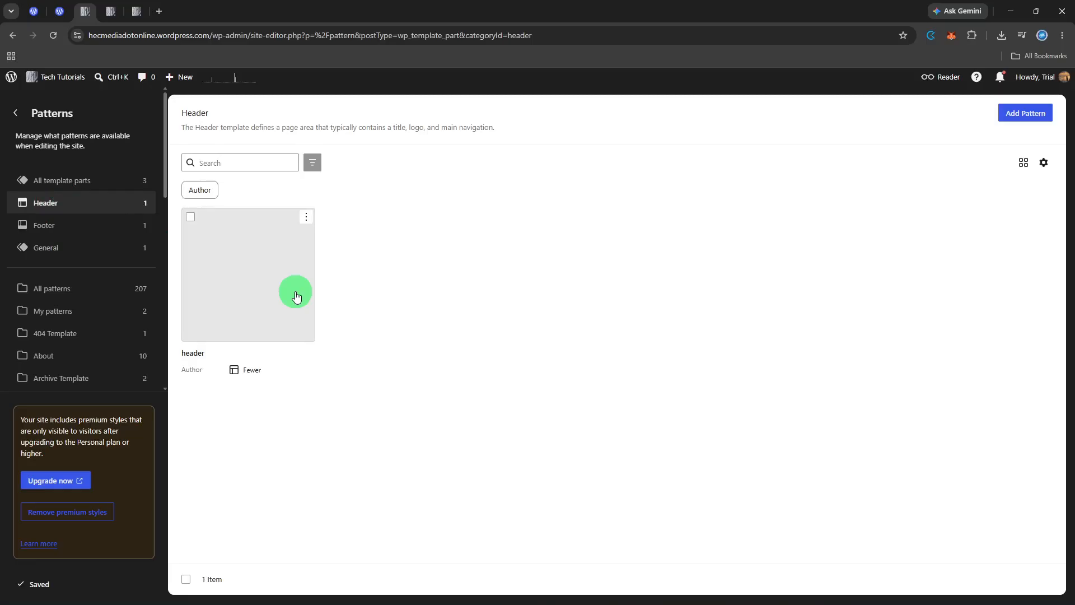
{"action": "left_click", "coordinate": [296, 295]}
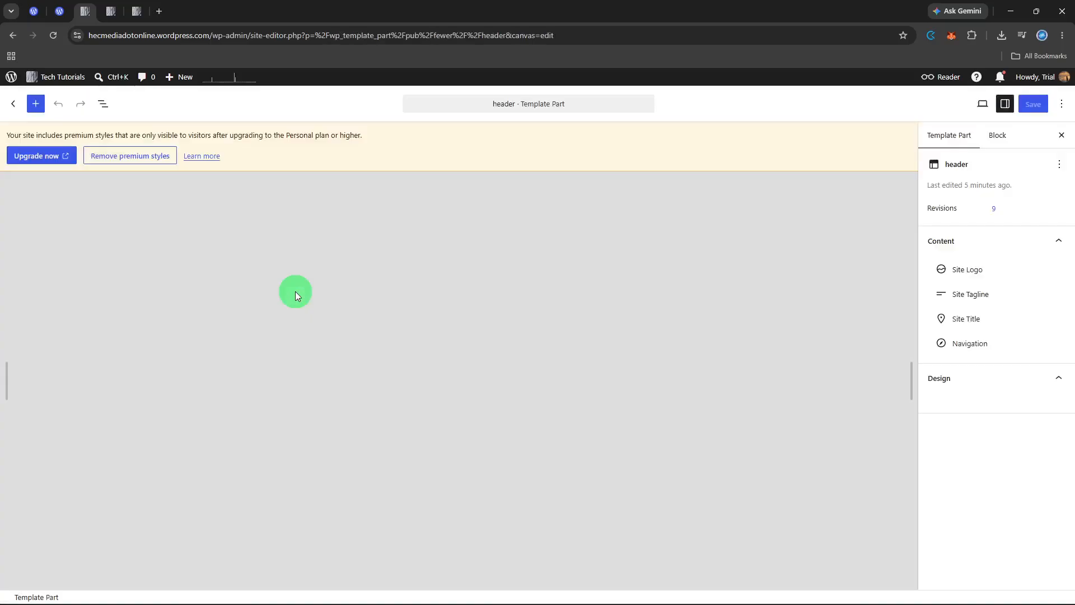
{"action": "left_click", "coordinate": [602, 392]}
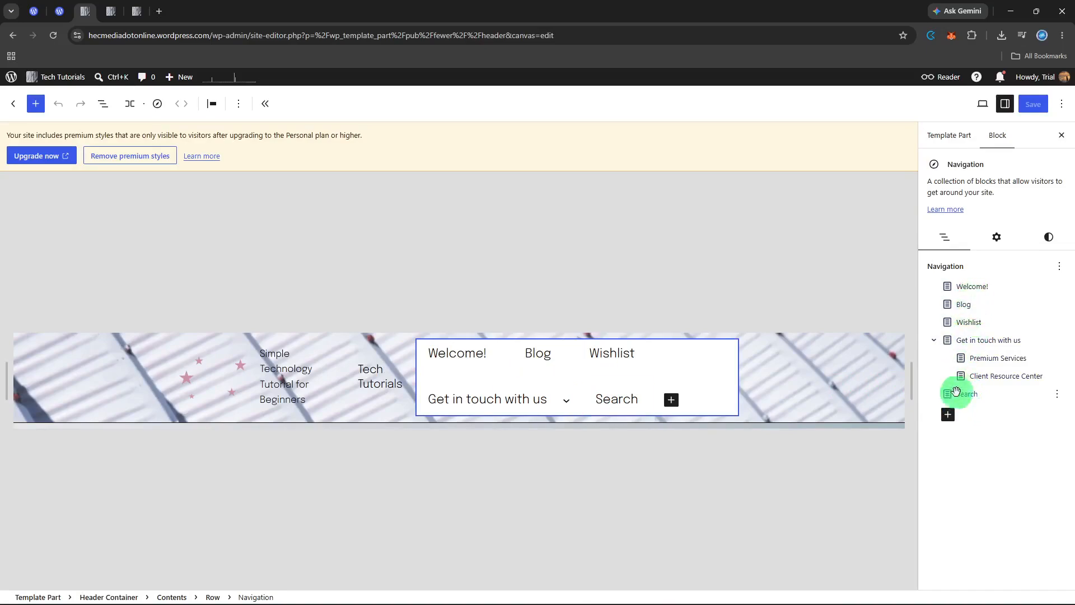
Look through the existing pages offered for a new navigation menu link, closing the list without adding one.
{"action": "left_click", "coordinate": [949, 414]}
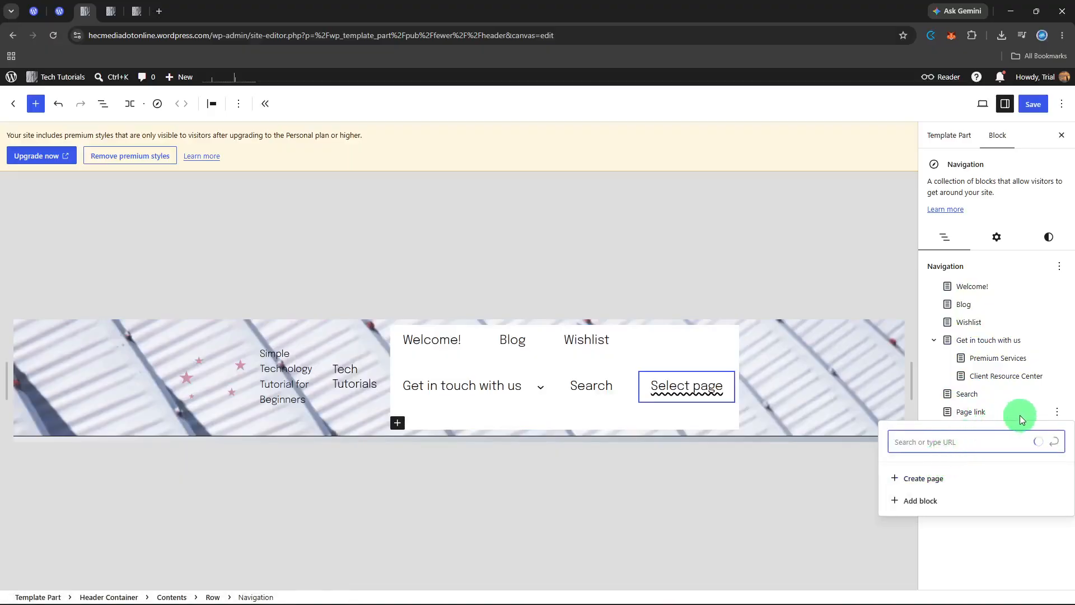
{"action": "left_click", "coordinate": [1012, 538]}
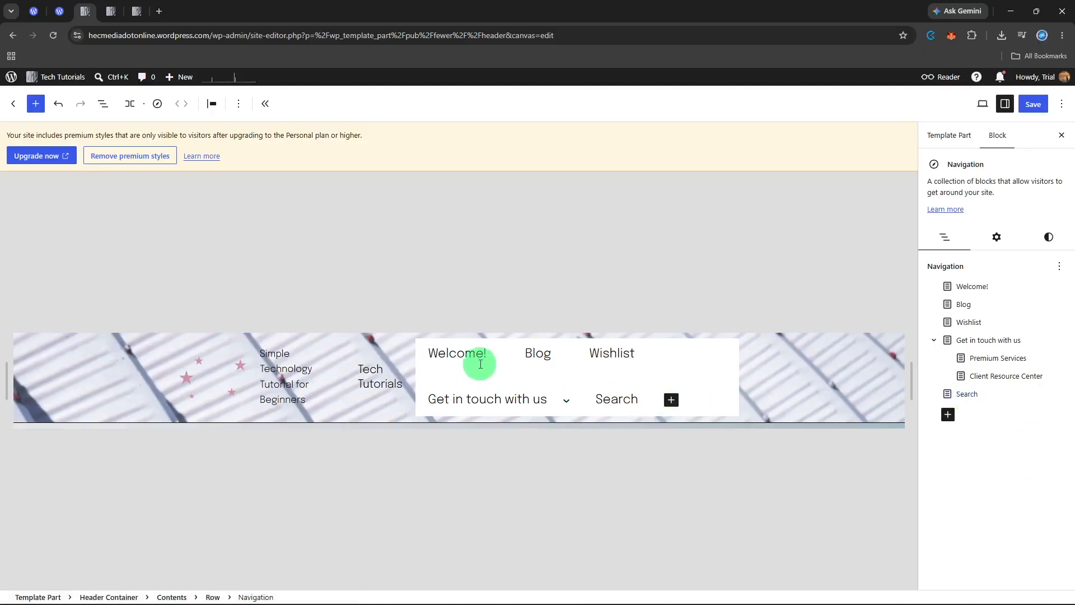
{"action": "mouse_move", "coordinate": [533, 408]}
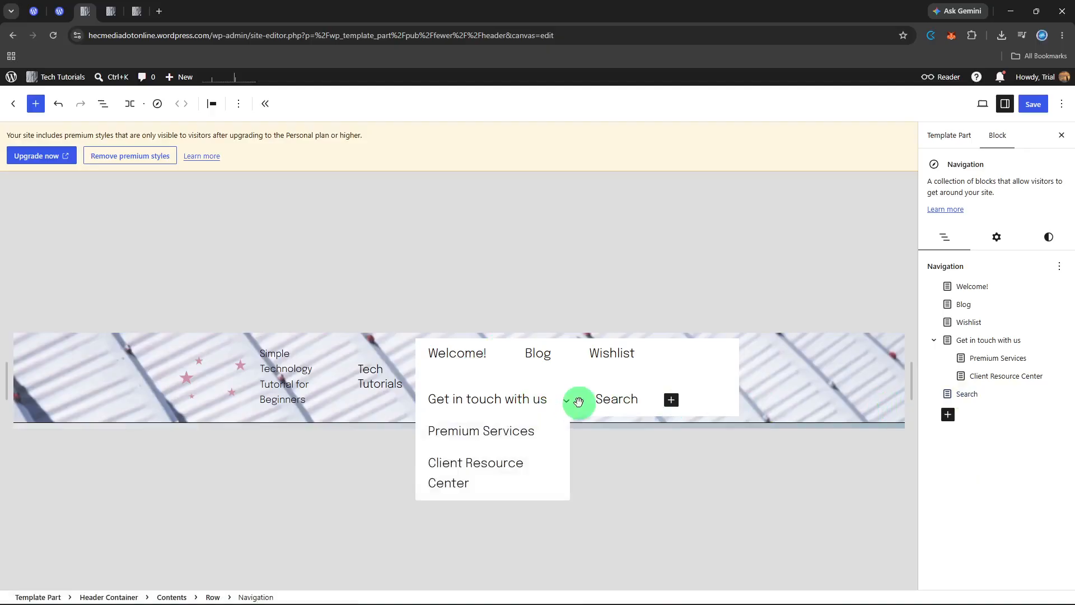
{"action": "left_click", "coordinate": [951, 414]}
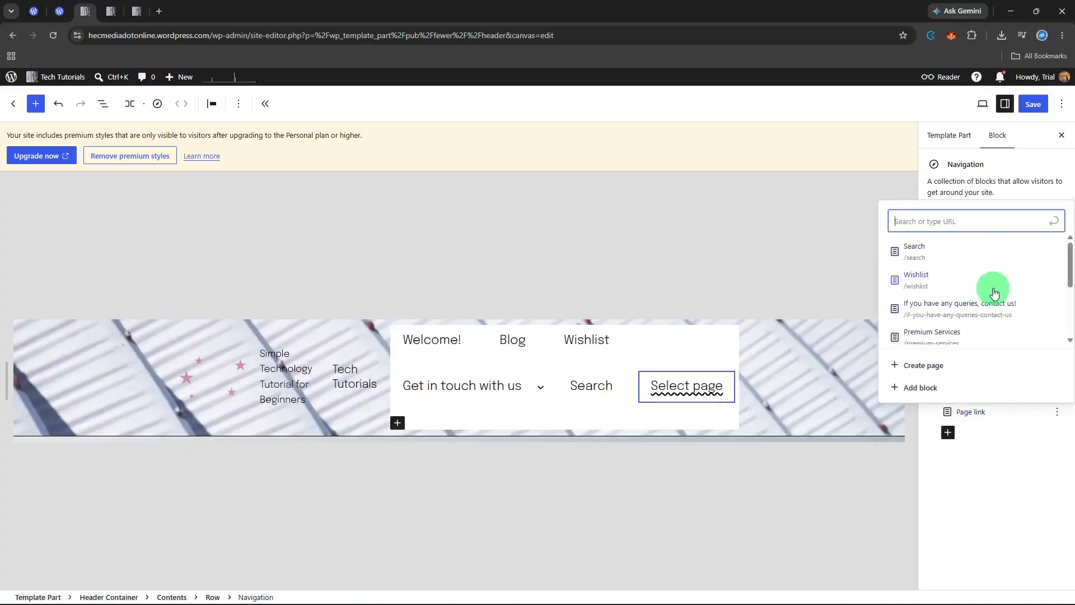
{"action": "scroll", "coordinate": [994, 292], "scroll_direction": "down", "scroll_amount": 3}
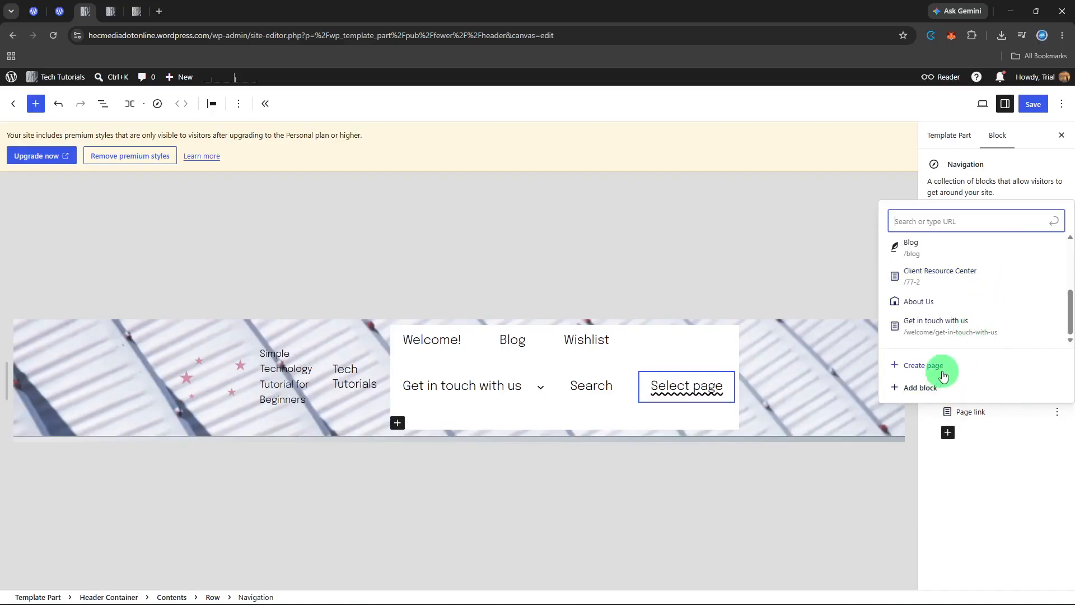
{"action": "scroll", "coordinate": [960, 330], "scroll_direction": "up", "scroll_amount": 3}
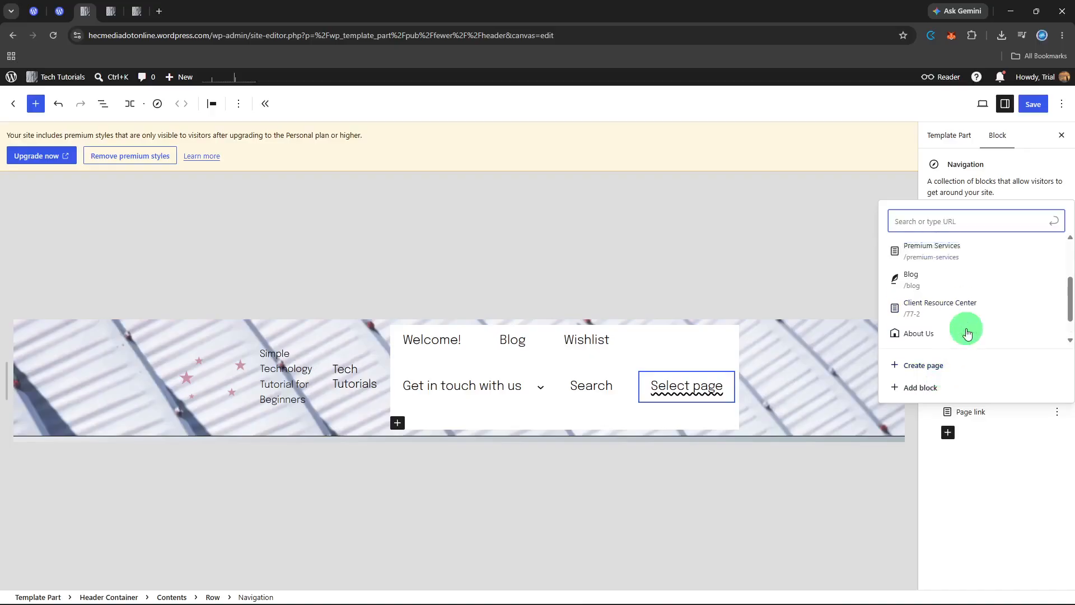
{"action": "left_click", "coordinate": [984, 499]}
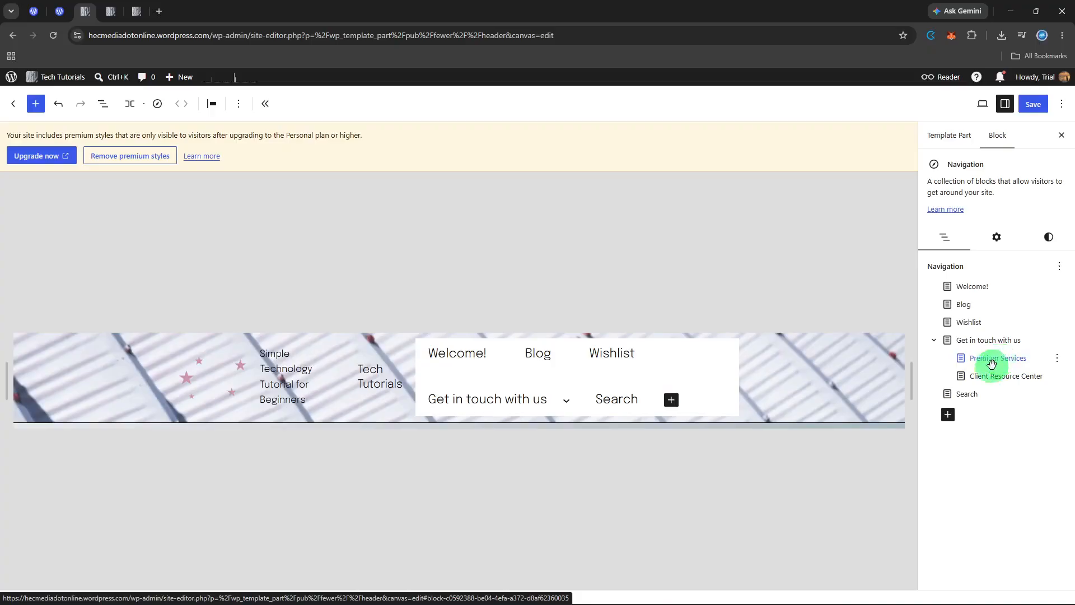
{"action": "left_click", "coordinate": [947, 415]}
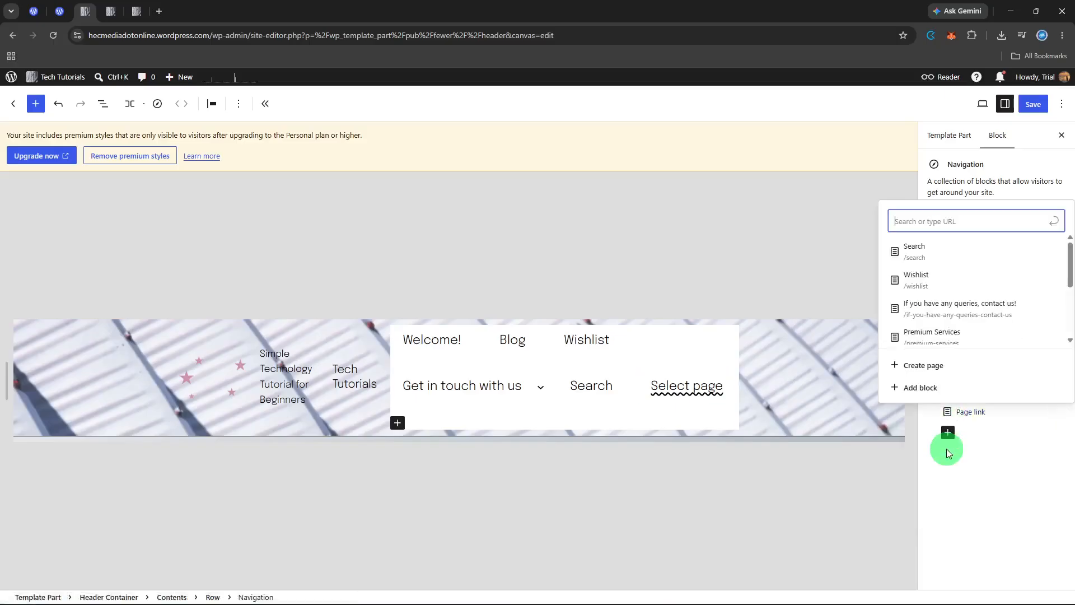
{"action": "scroll", "coordinate": [950, 322], "scroll_direction": "down", "scroll_amount": 2}
{"action": "scroll", "coordinate": [950, 322], "scroll_direction": "down", "scroll_amount": 1}
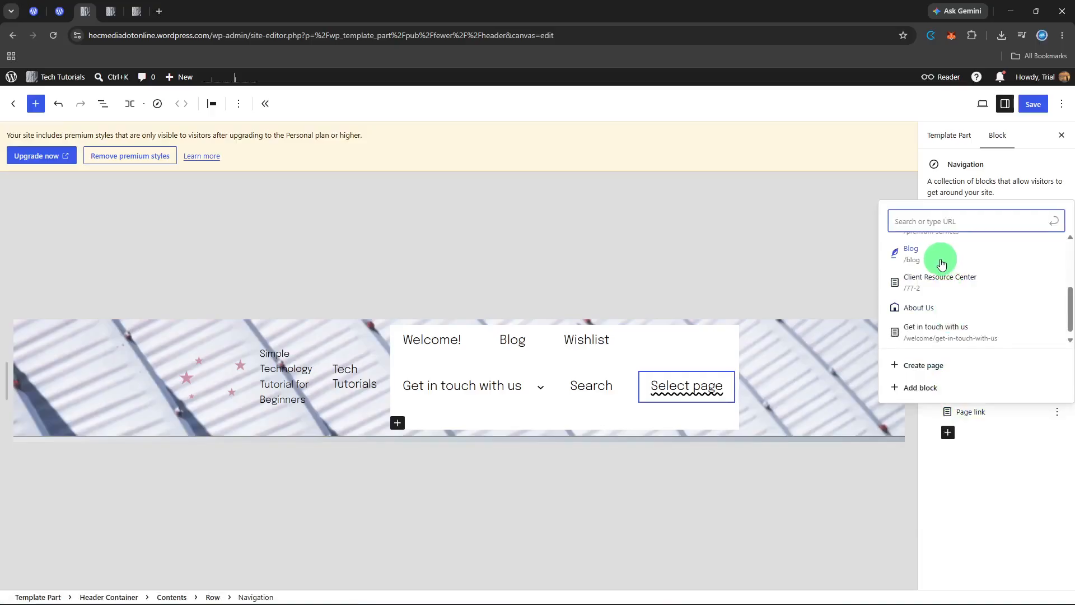
{"action": "left_click", "coordinate": [990, 462]}
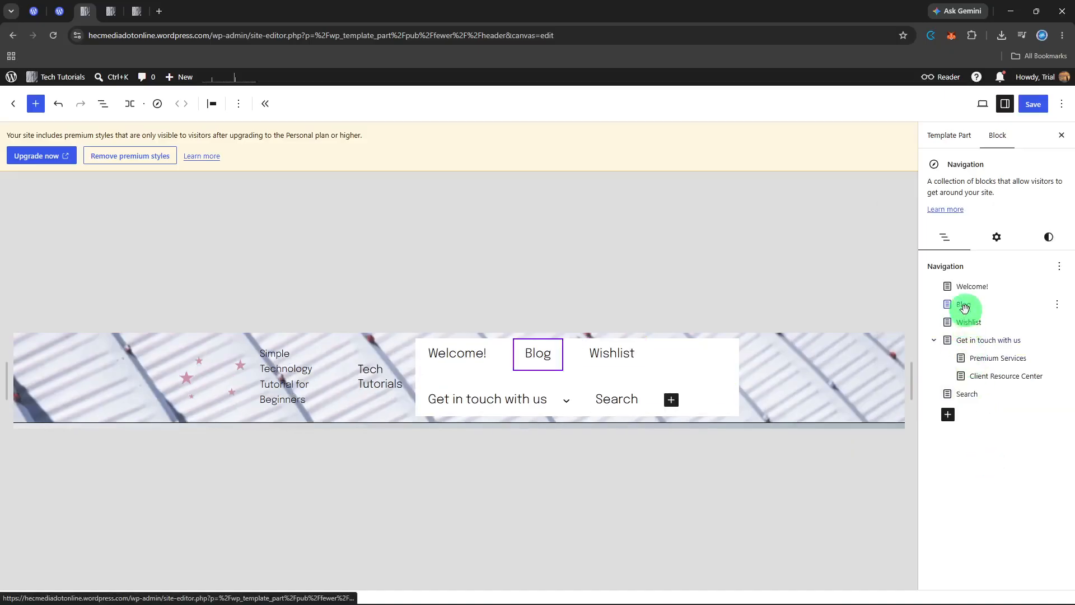
Reorder the "Get in touch with us" submenu so Client Resource Center comes before Premium Services, and save the navigation change.
{"action": "mouse_move", "coordinate": [965, 307]}
{"action": "left_mouse_down"}
{"action": "mouse_move", "coordinate": [970, 333]}
{"action": "mouse_move", "coordinate": [971, 312]}
{"action": "left_mouse_up"}
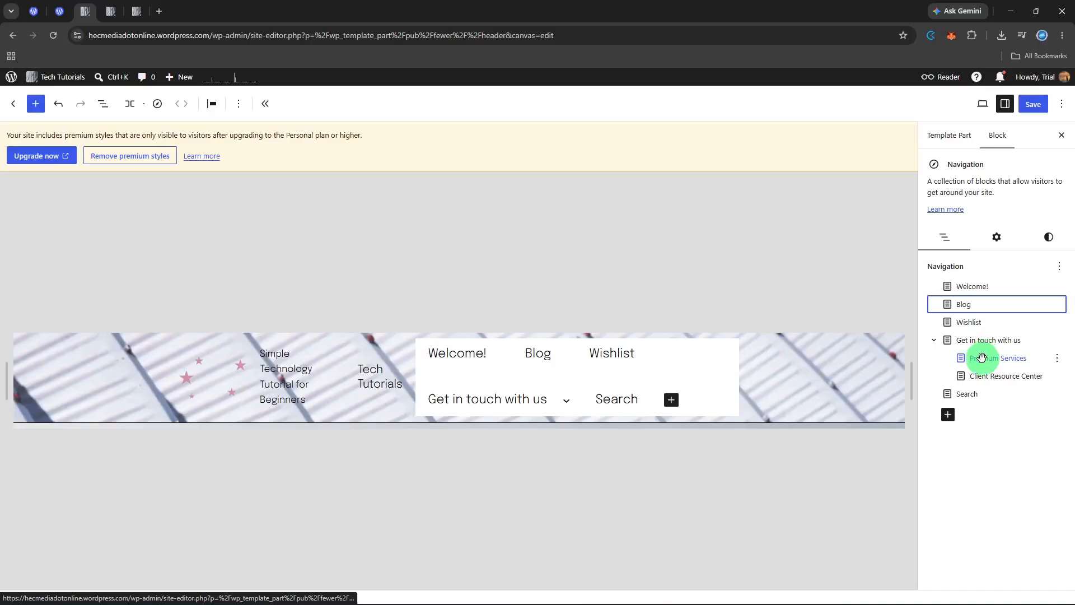
{"action": "mouse_move", "coordinate": [982, 358]}
{"action": "left_mouse_down"}
{"action": "mouse_move", "coordinate": [982, 340]}
{"action": "mouse_move", "coordinate": [982, 372]}
{"action": "mouse_move", "coordinate": [1003, 341]}
{"action": "mouse_move", "coordinate": [987, 350]}
{"action": "left_mouse_up"}
{"action": "mouse_move", "coordinate": [547, 398]}
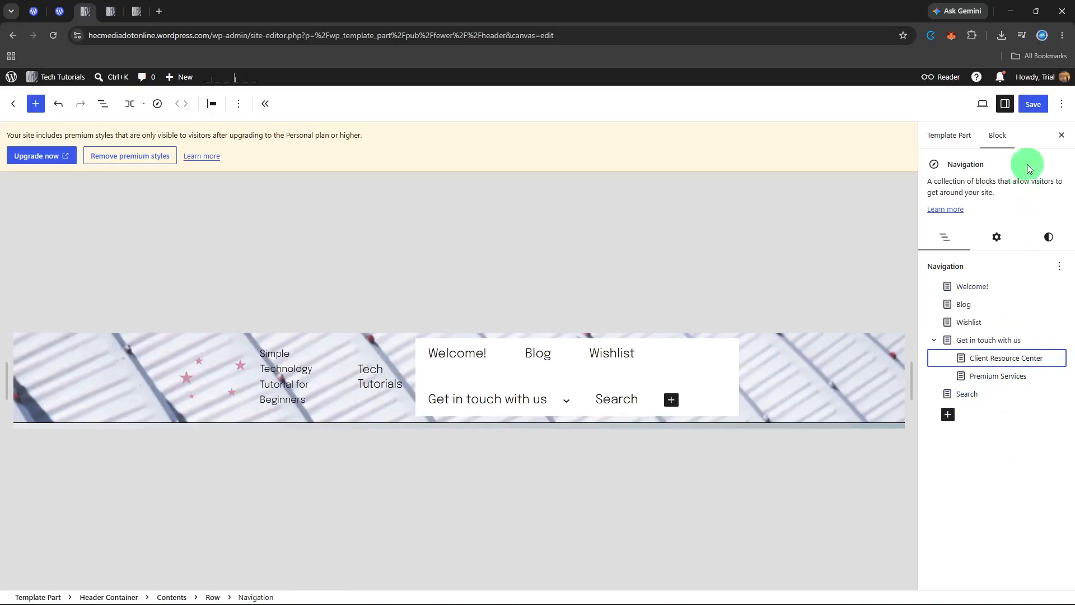
{"action": "left_click", "coordinate": [1033, 107]}
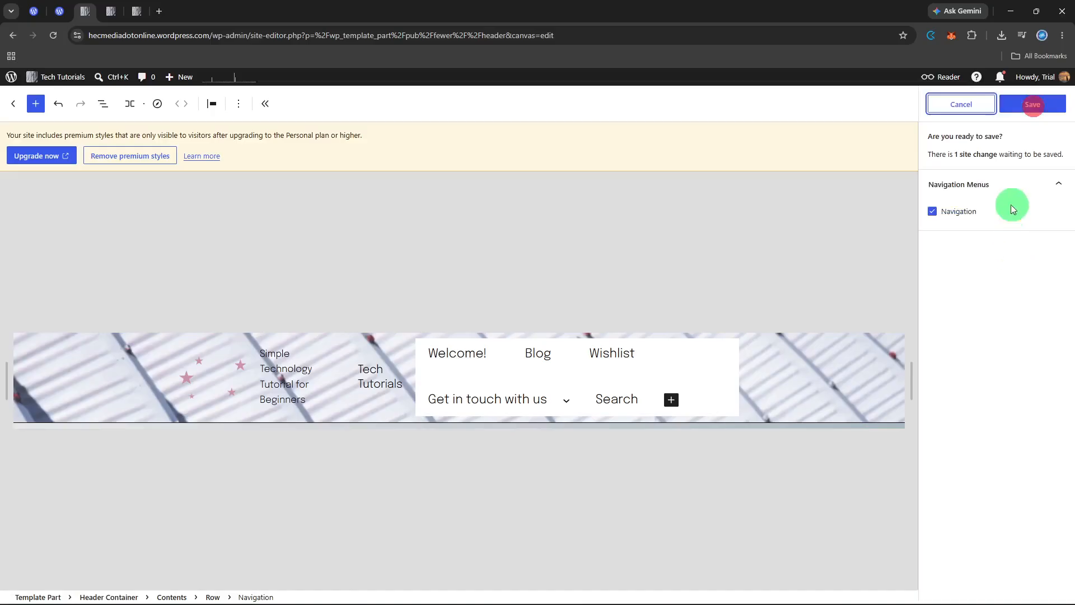
{"action": "left_click", "coordinate": [1029, 110]}
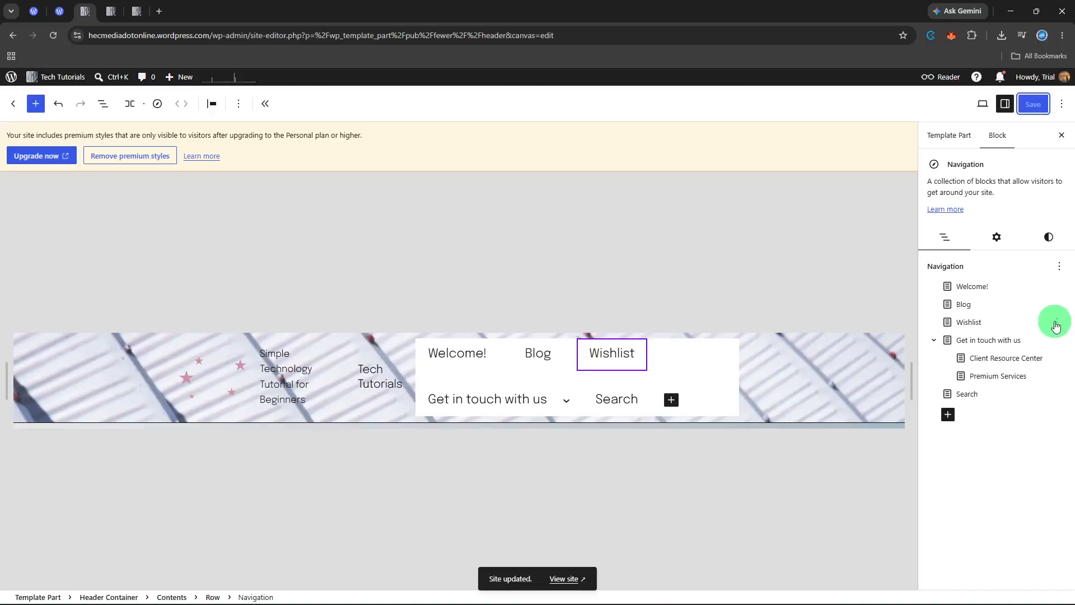
Review the item options for the Wishlist menu link and show the header's block structure in List View.
{"action": "left_click", "coordinate": [1057, 322]}
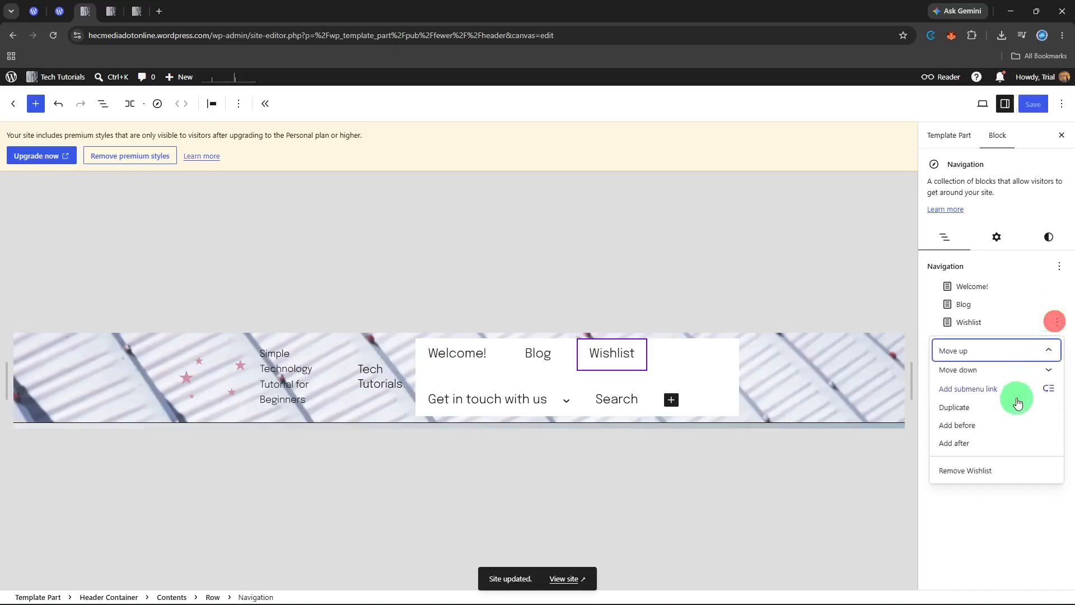
{"action": "left_click", "coordinate": [975, 526]}
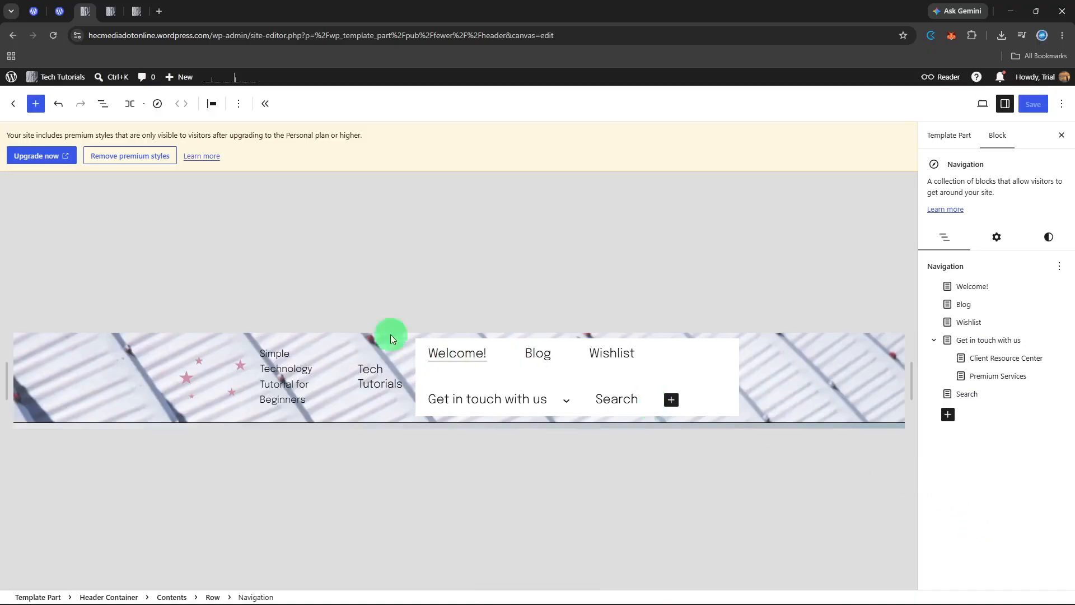
{"action": "left_click", "coordinate": [103, 104]}
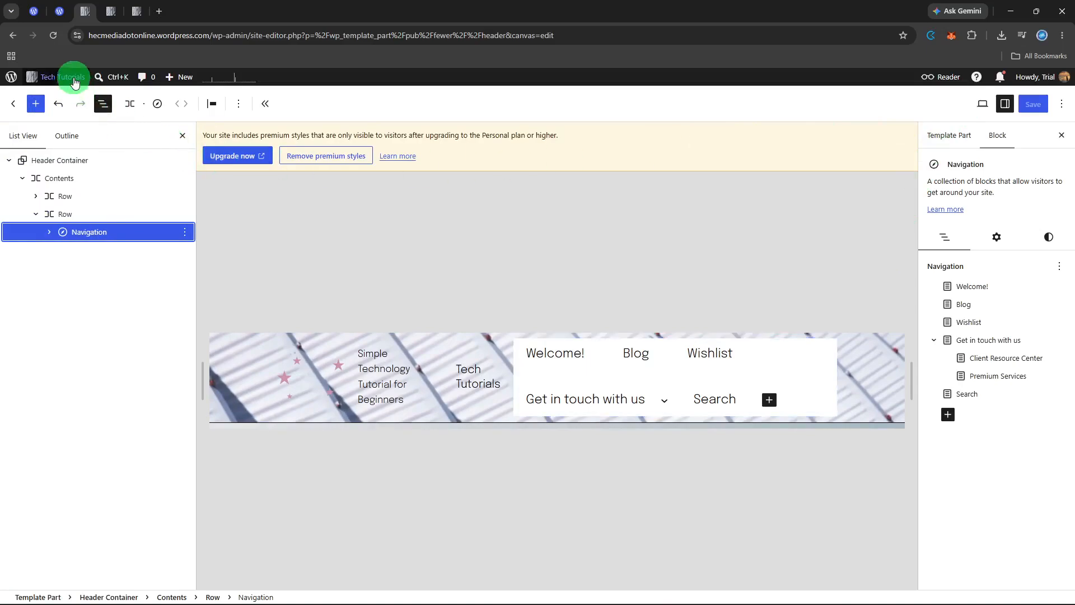
Open the live site in a new browser tab and examine its header navigation and home page content.
{"action": "right_click", "coordinate": [76, 98]}
{"action": "left_click", "coordinate": [104, 108]}
{"action": "left_click", "coordinate": [217, 6]}
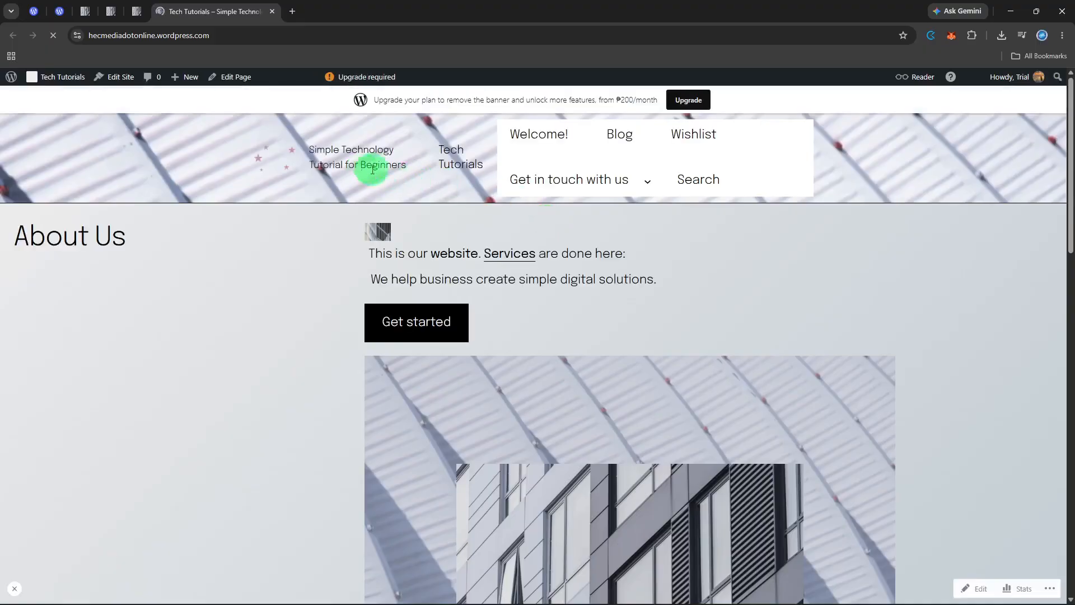
{"action": "mouse_move", "coordinate": [540, 180]}
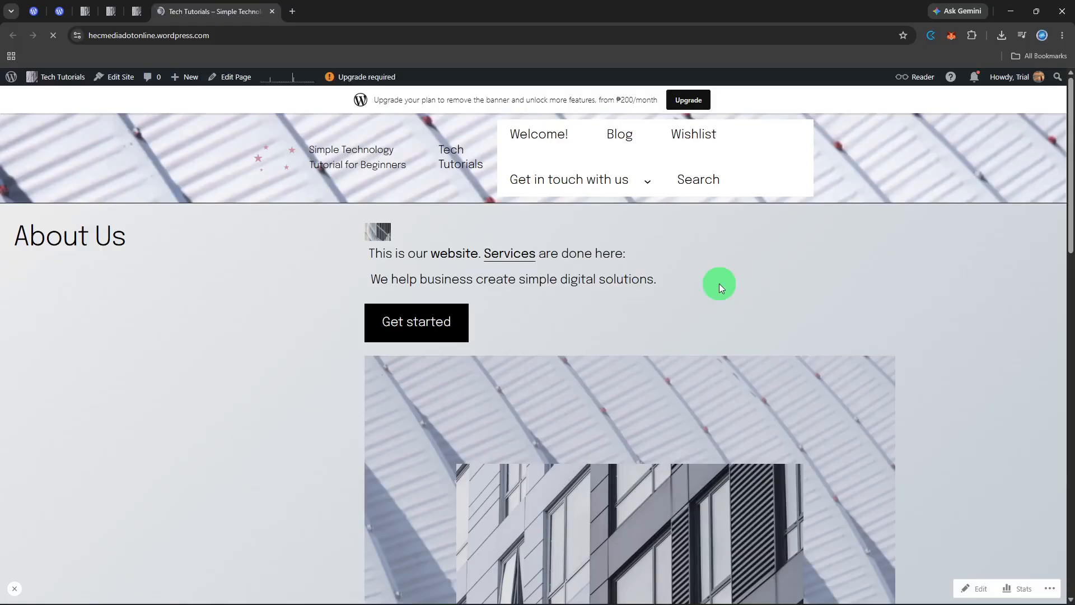
{"action": "scroll", "coordinate": [719, 284], "scroll_direction": "down", "scroll_amount": 9}
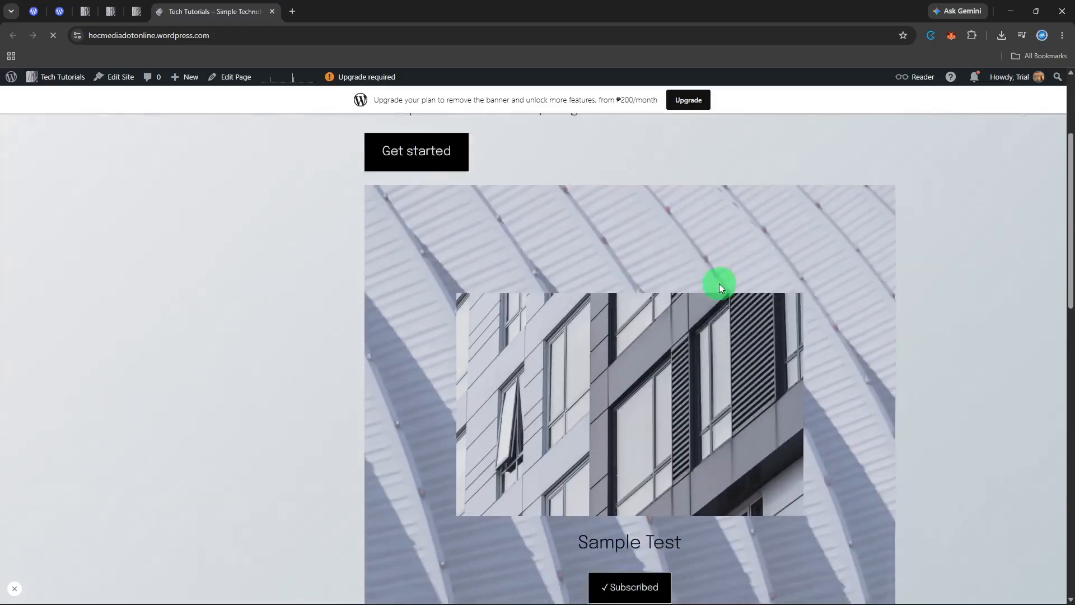
{"action": "scroll", "coordinate": [719, 283], "scroll_direction": "down", "scroll_amount": 4}
{"action": "scroll", "coordinate": [719, 283], "scroll_direction": "up", "scroll_amount": 7}
{"action": "scroll", "coordinate": [719, 283], "scroll_direction": "up", "scroll_amount": 10}
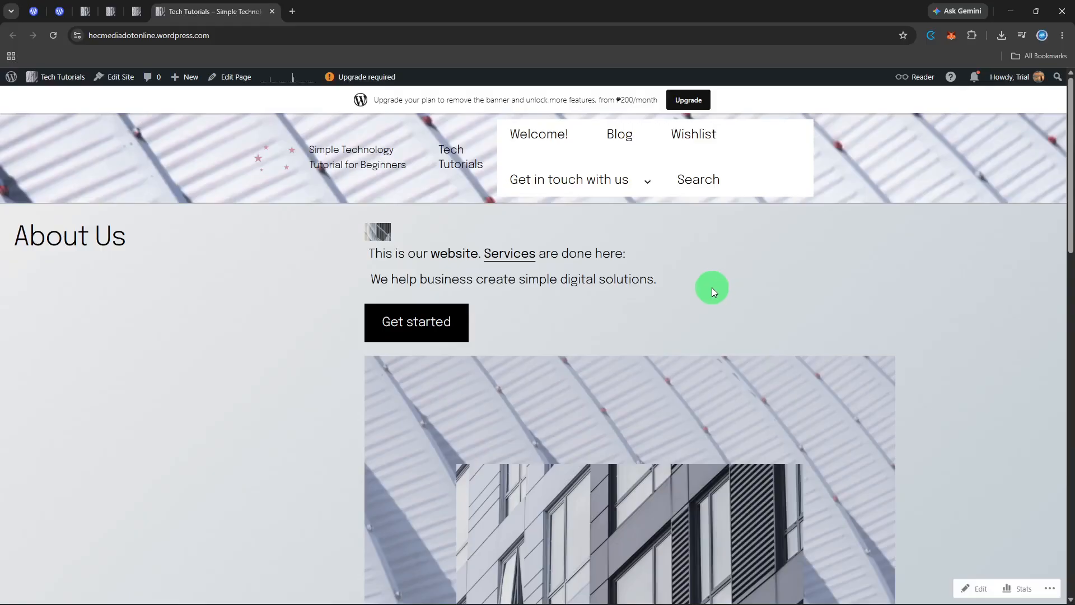
{"action": "scroll", "coordinate": [714, 291], "scroll_direction": "down", "scroll_amount": 13}
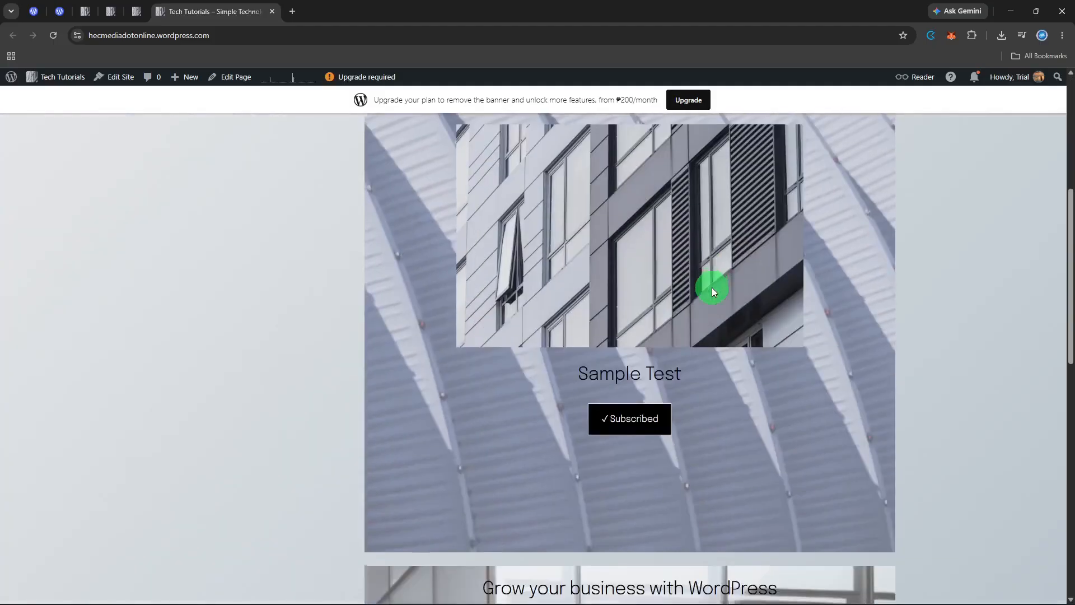
{"action": "scroll", "coordinate": [713, 291], "scroll_direction": "down", "scroll_amount": 3}
{"action": "scroll", "coordinate": [713, 291], "scroll_direction": "up", "scroll_amount": 15}
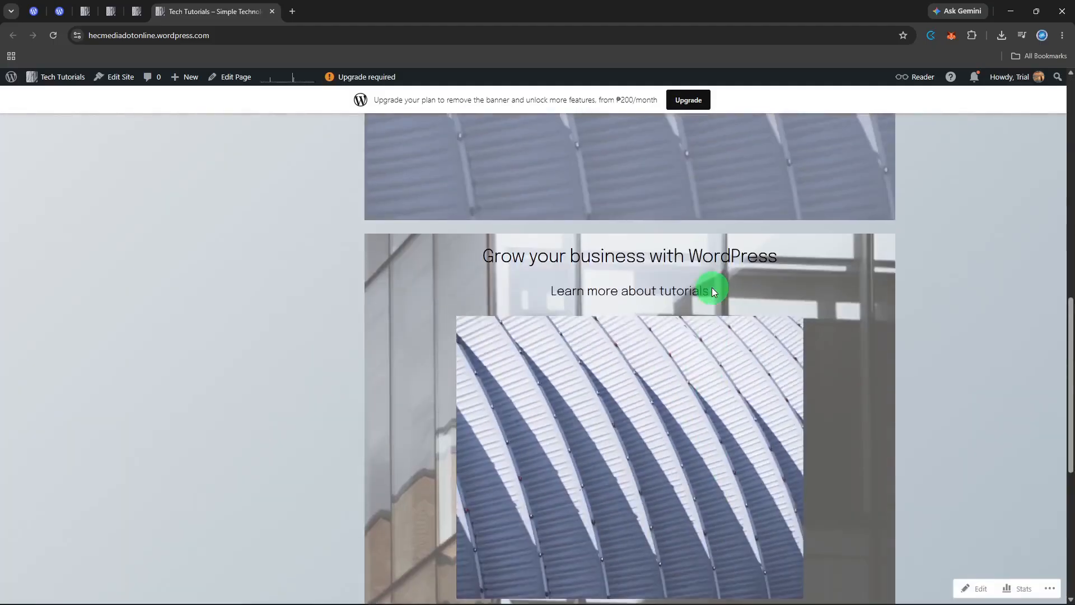
{"action": "scroll", "coordinate": [714, 292], "scroll_direction": "up", "scroll_amount": 1}
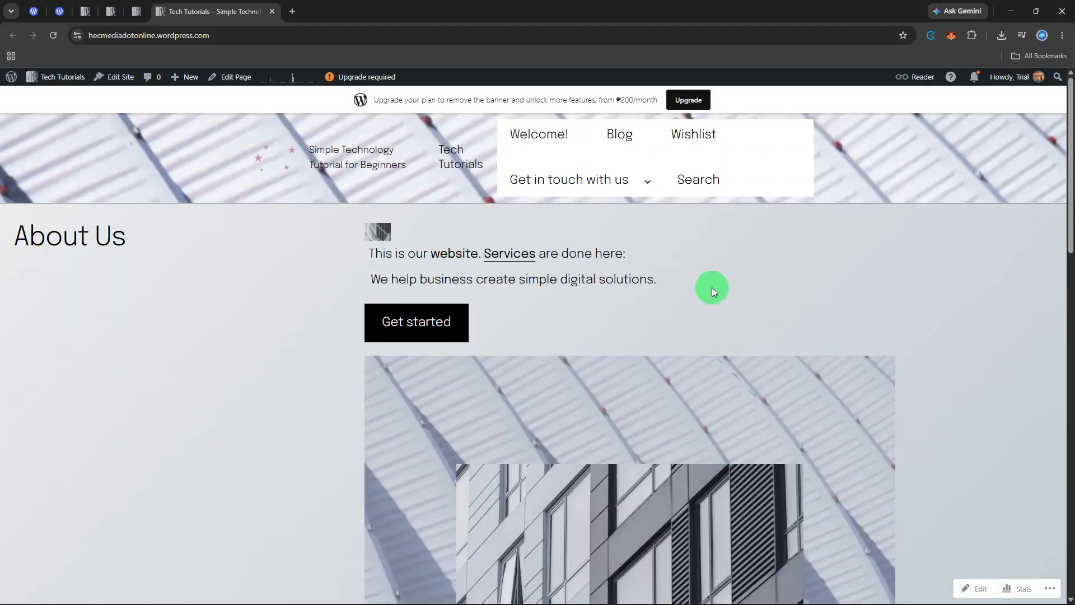